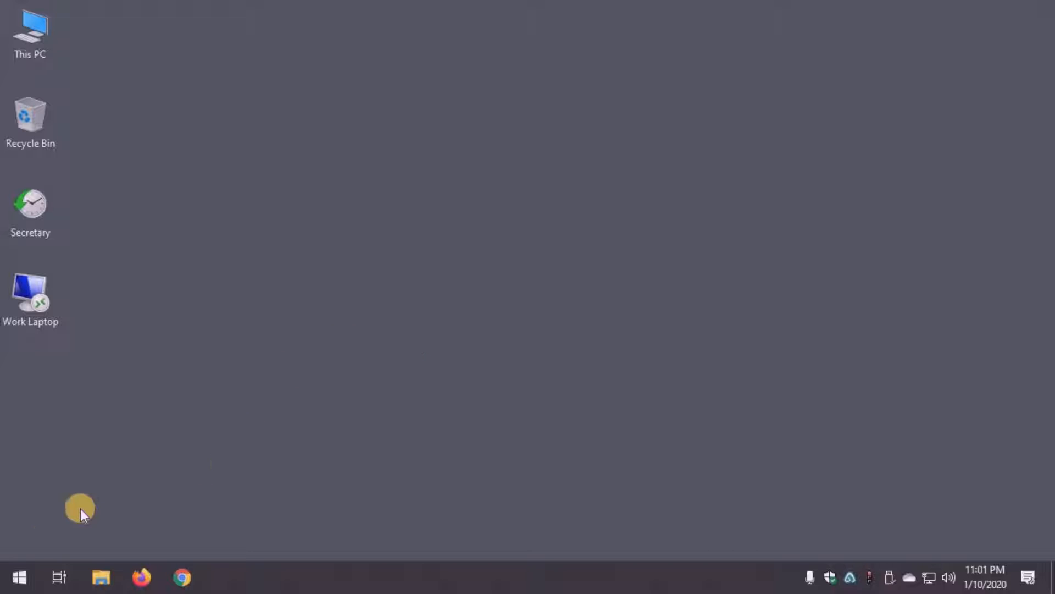
- Open Programs and Features from the Control Panel
left_click(19, 577)
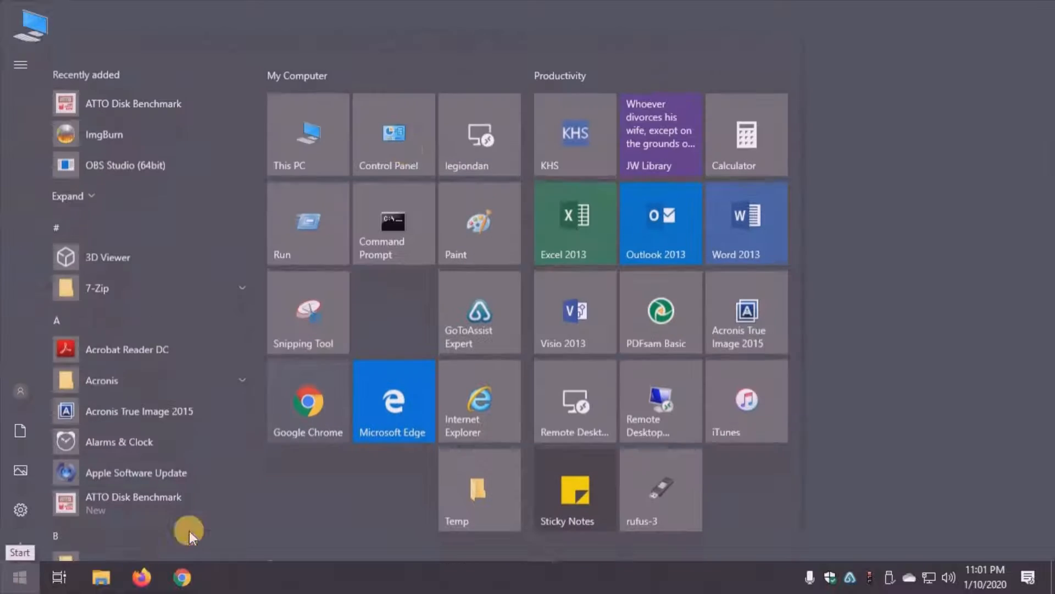
left_click(390, 135)
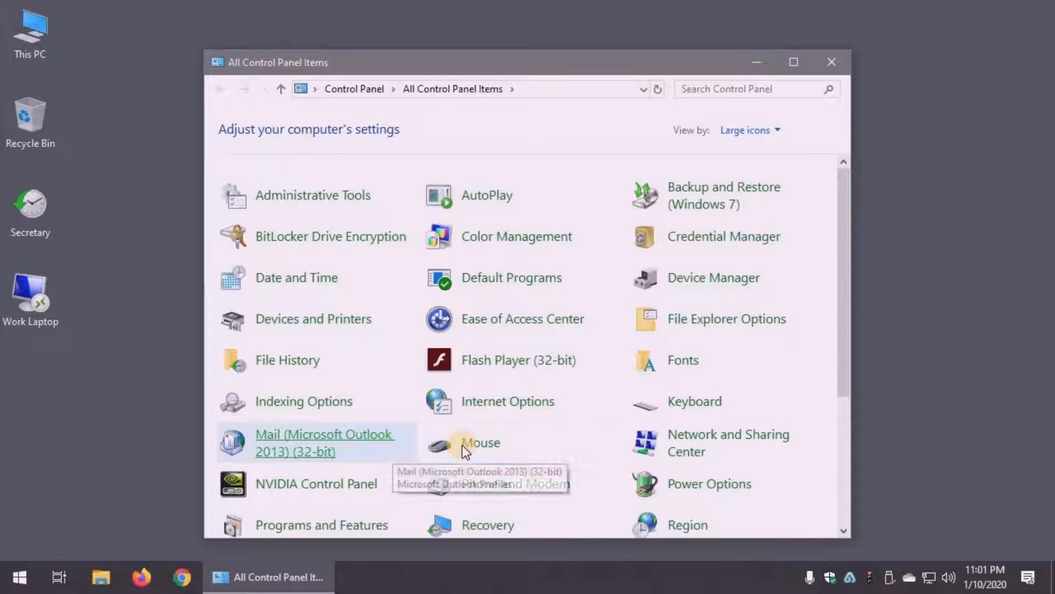
scroll(597, 464, "down", 2)
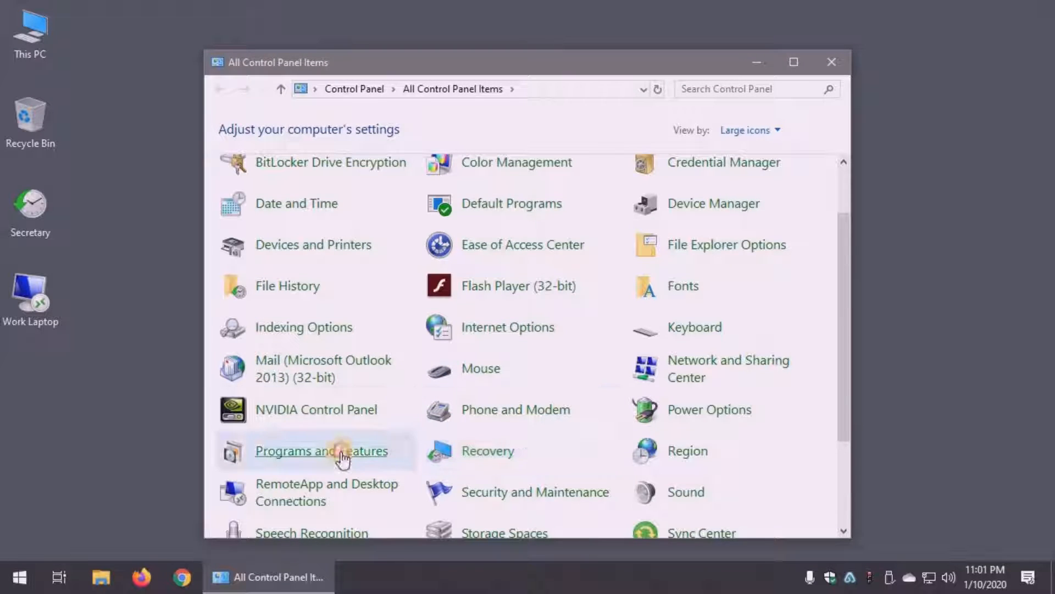
left_click(341, 452)
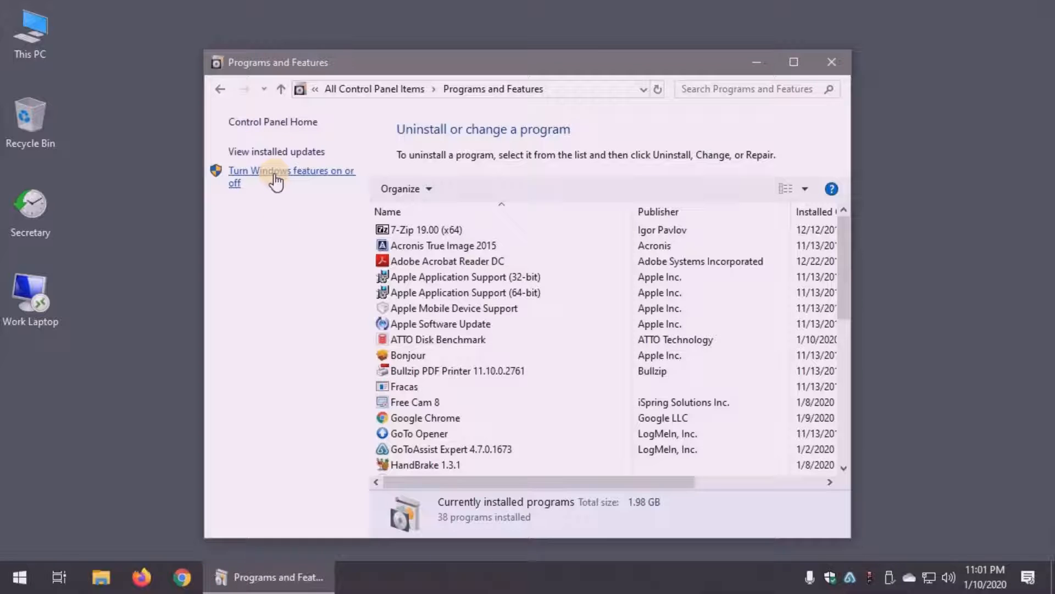
- Turn on the Hyper-V Windows feature including its management tools and platform, decline the restart, and close Programs and Features
left_click(275, 176)
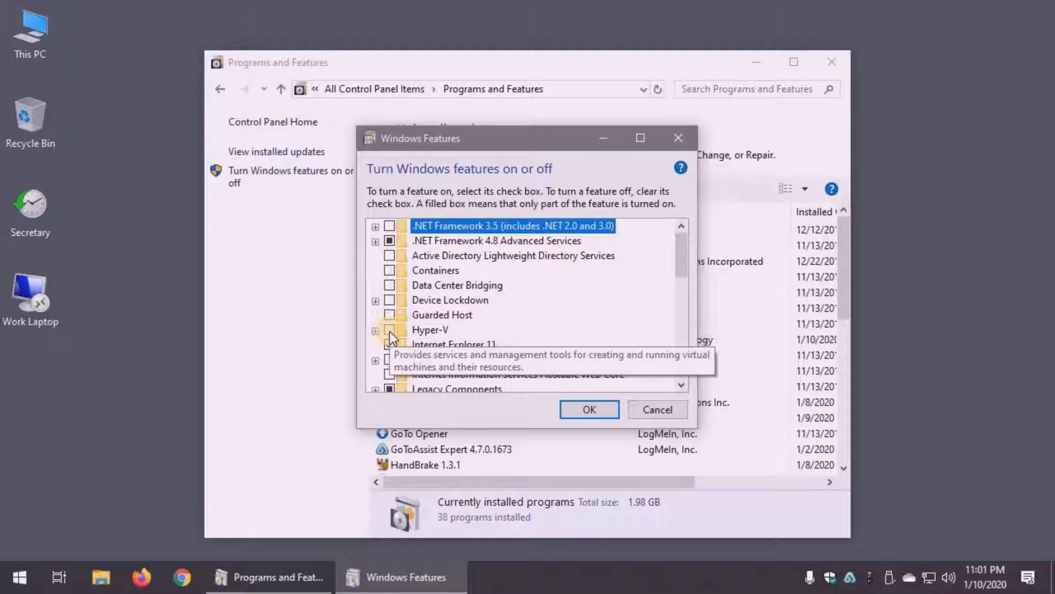
left_click(390, 331)
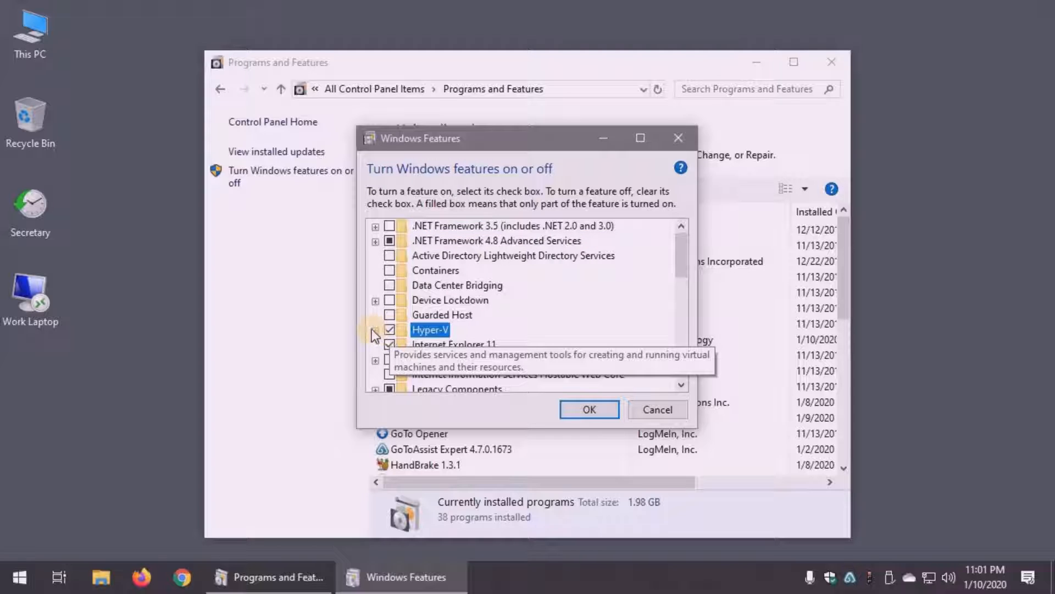
left_click(376, 331)
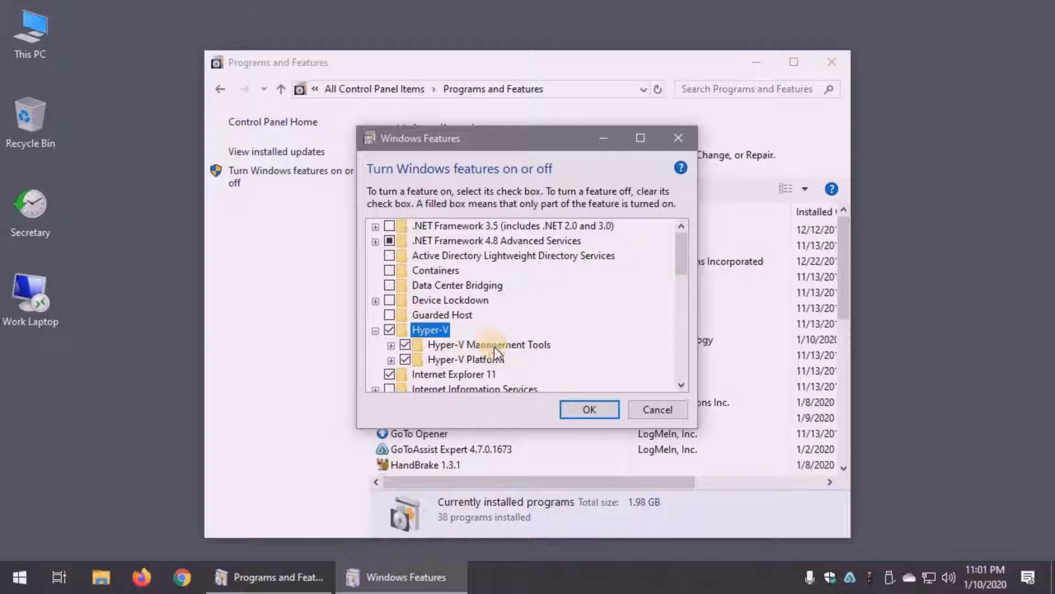
left_click(579, 410)
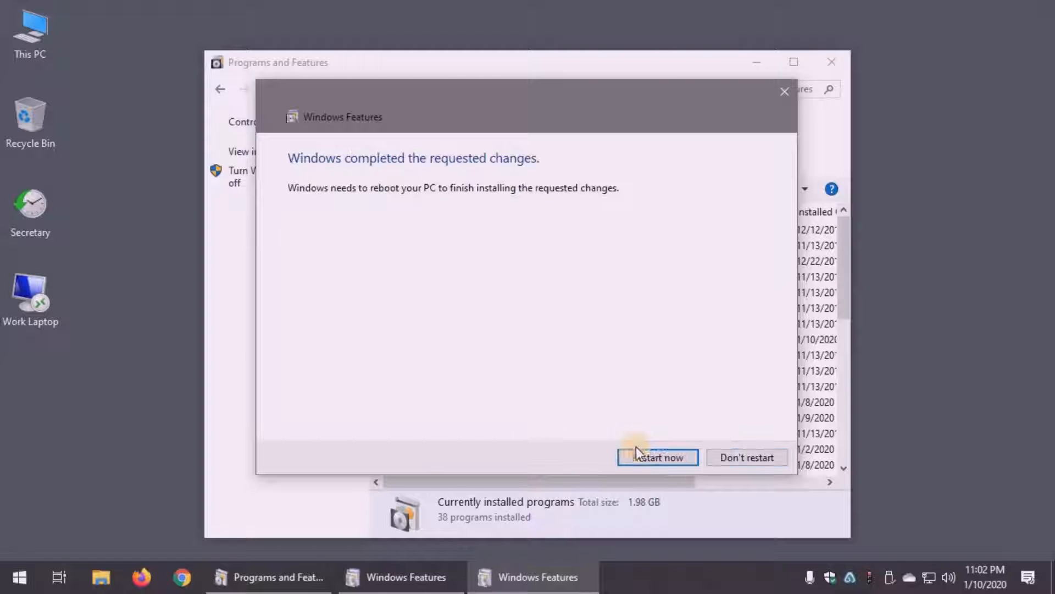
left_click(733, 457)
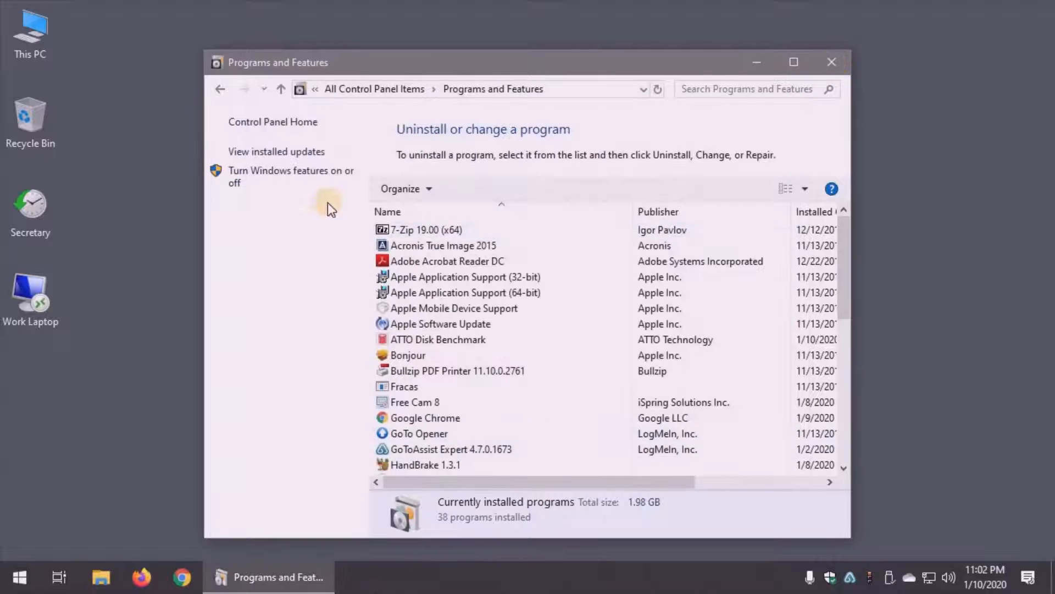
key("alt+F4")
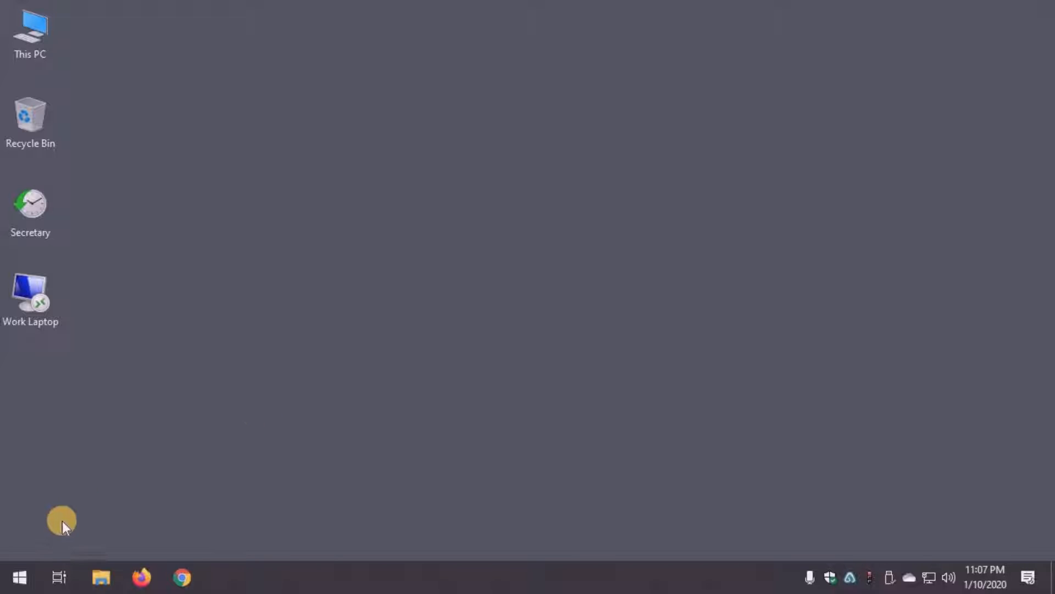
- Search for Hyper-V Manager and pin it to Start
left_click(19, 575)
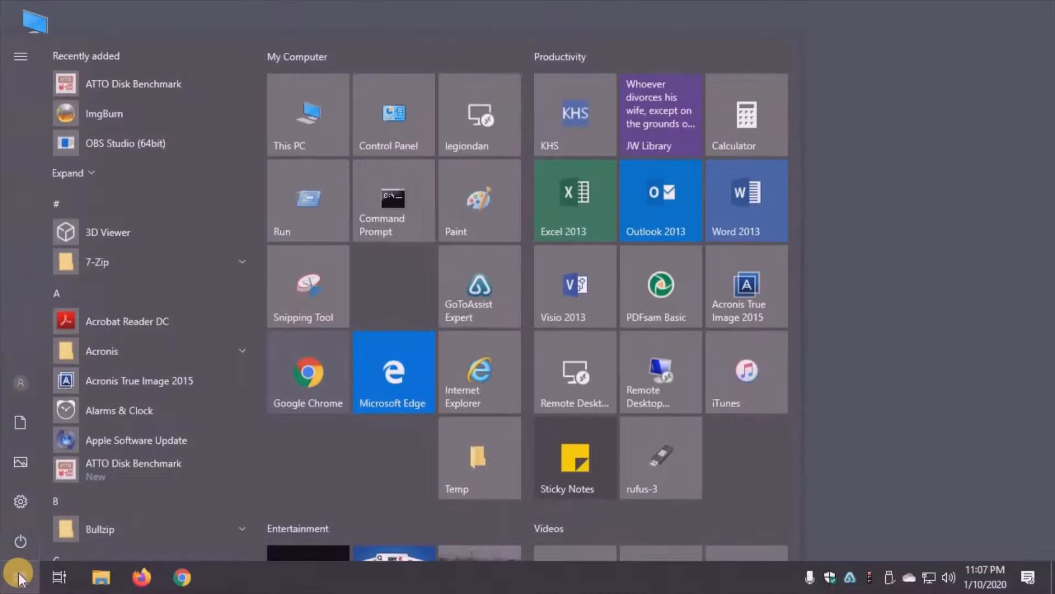
type("hyp")
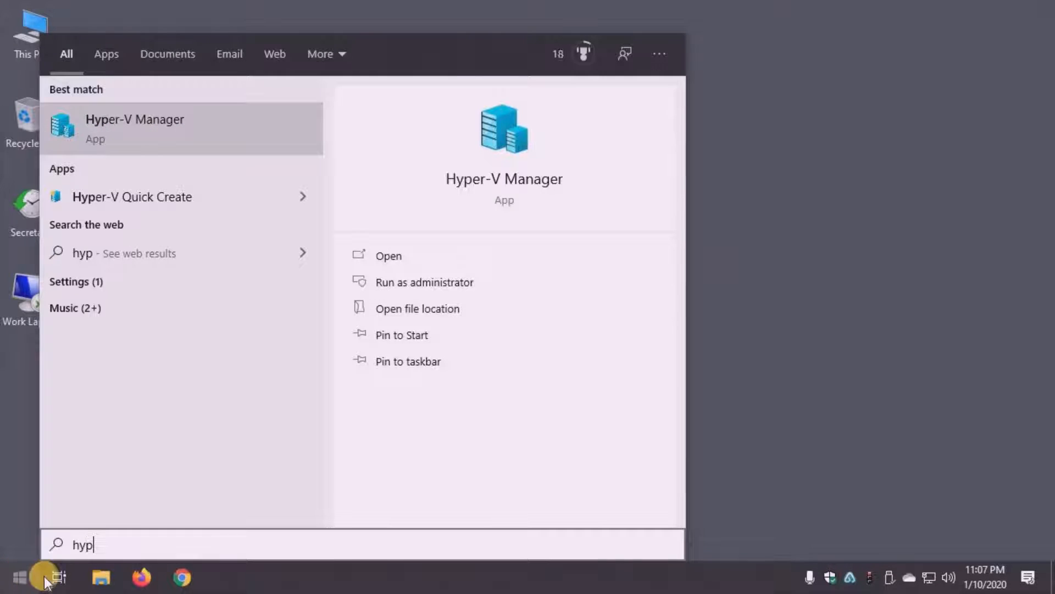
left_click(416, 337)
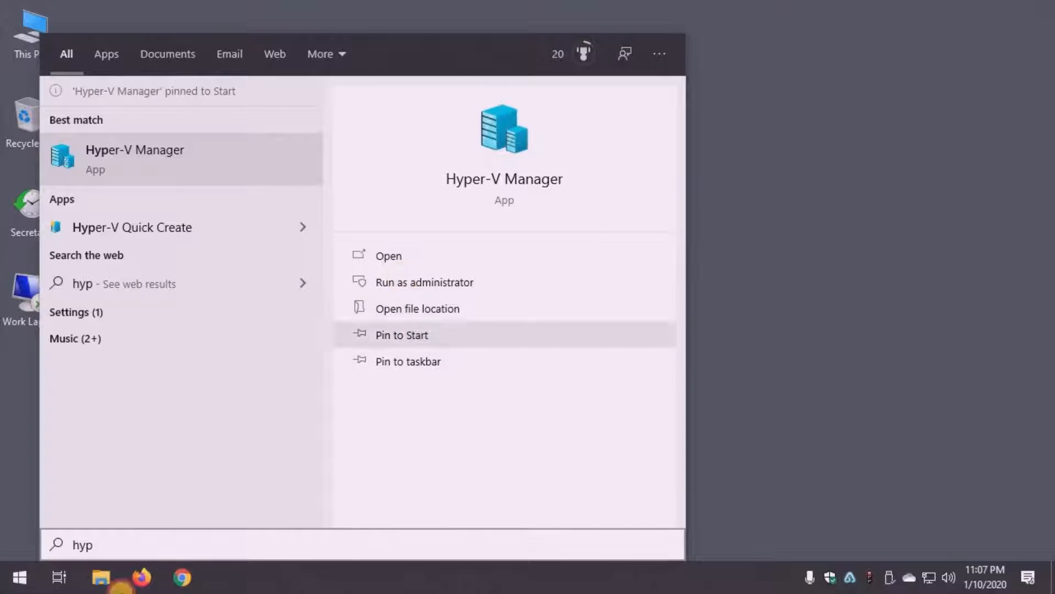
- Launch Hyper-V Manager from its pinned Start tile
left_click(20, 577)
left_click(27, 577)
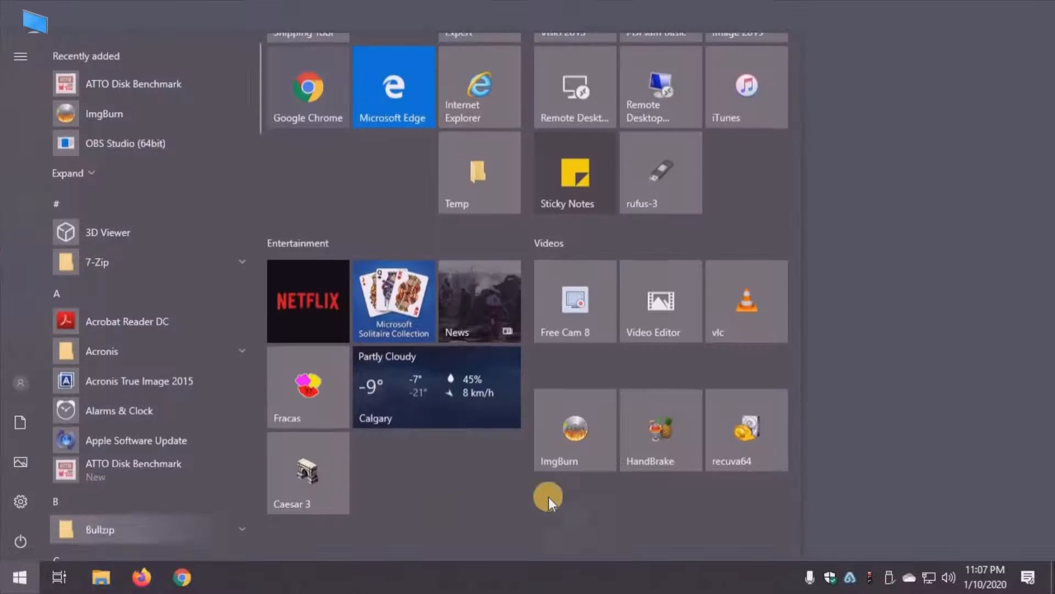
scroll(549, 497, "down", 2)
left_click(588, 482)
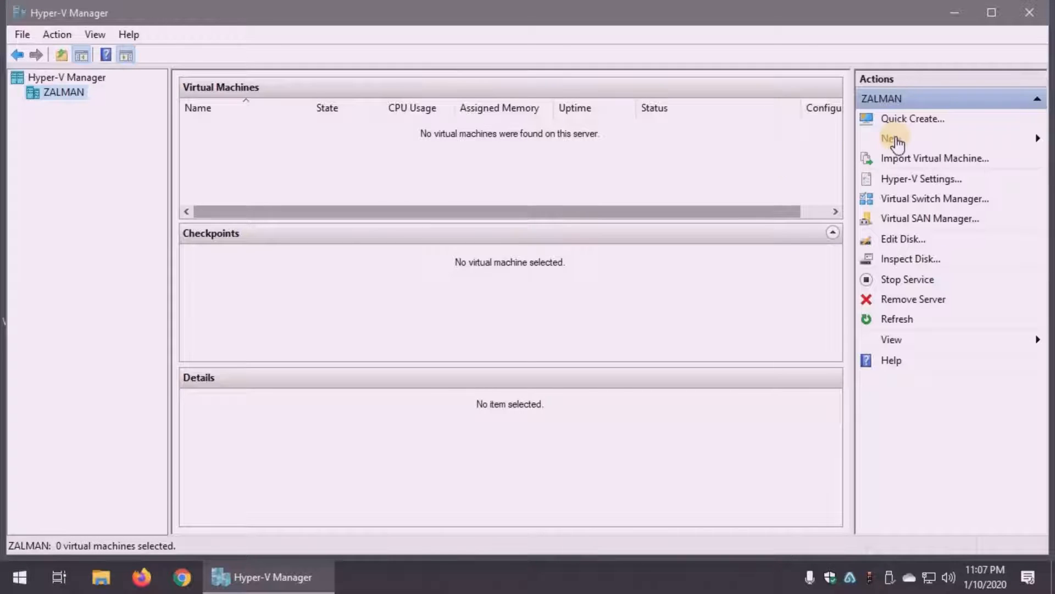
- Start the New Virtual Machine Wizard and move past the introduction page
left_click(896, 138)
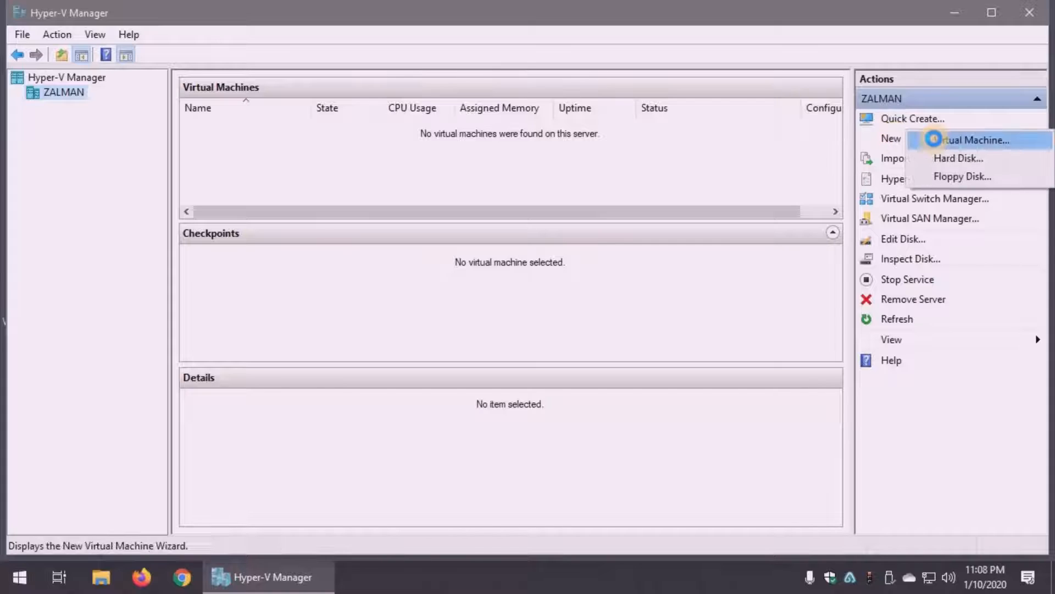
left_click(935, 140)
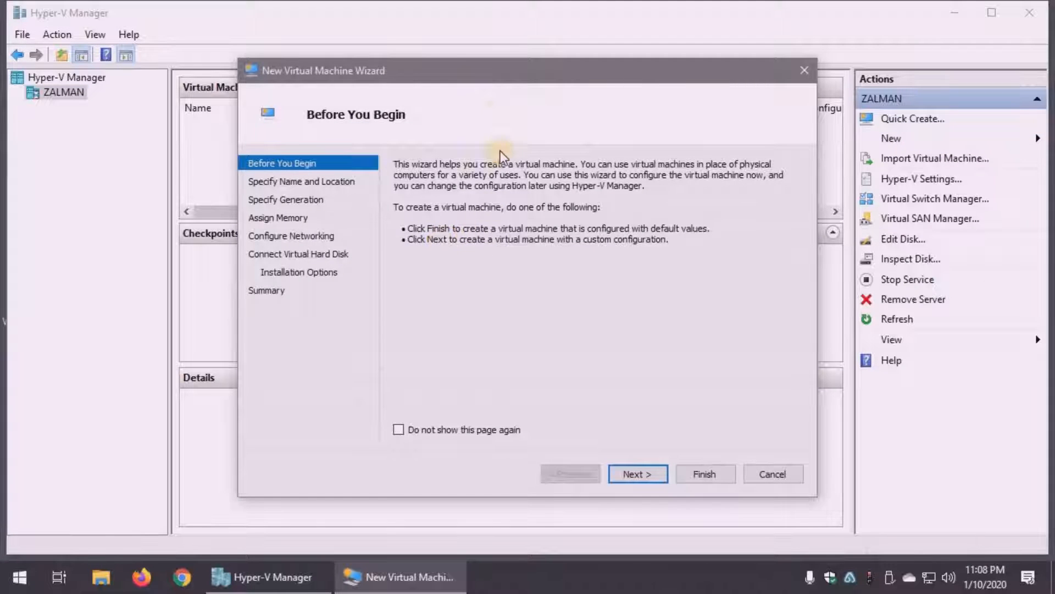
left_click_drag(498, 77, 499, 44)
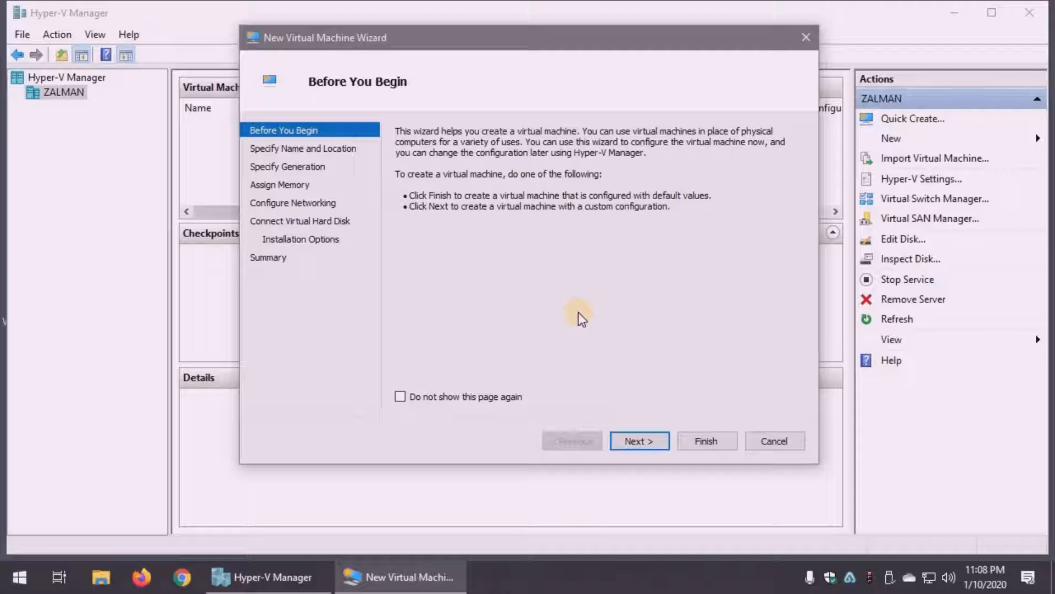
left_click(639, 441)
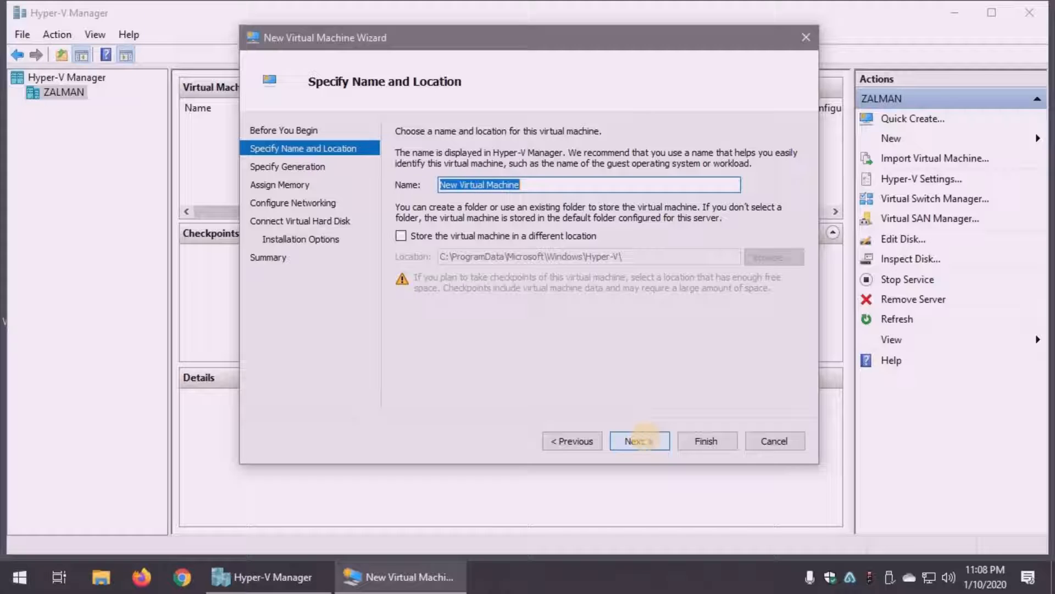
- Name the virtual machine Win10 and store it in a different location, the folder F:\VMs\HyperV\
type("Win10")
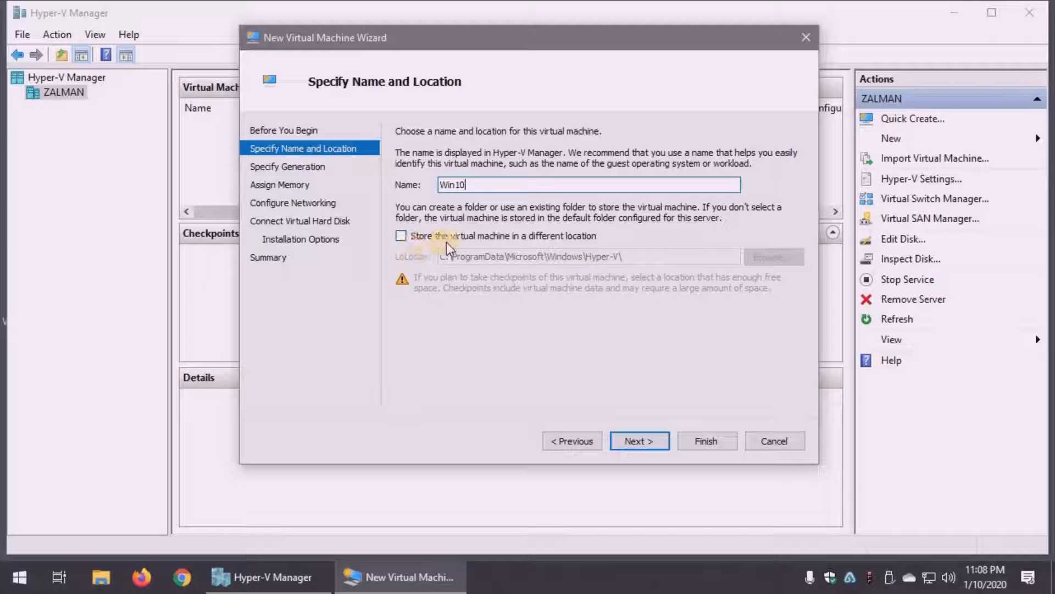
left_click(402, 235)
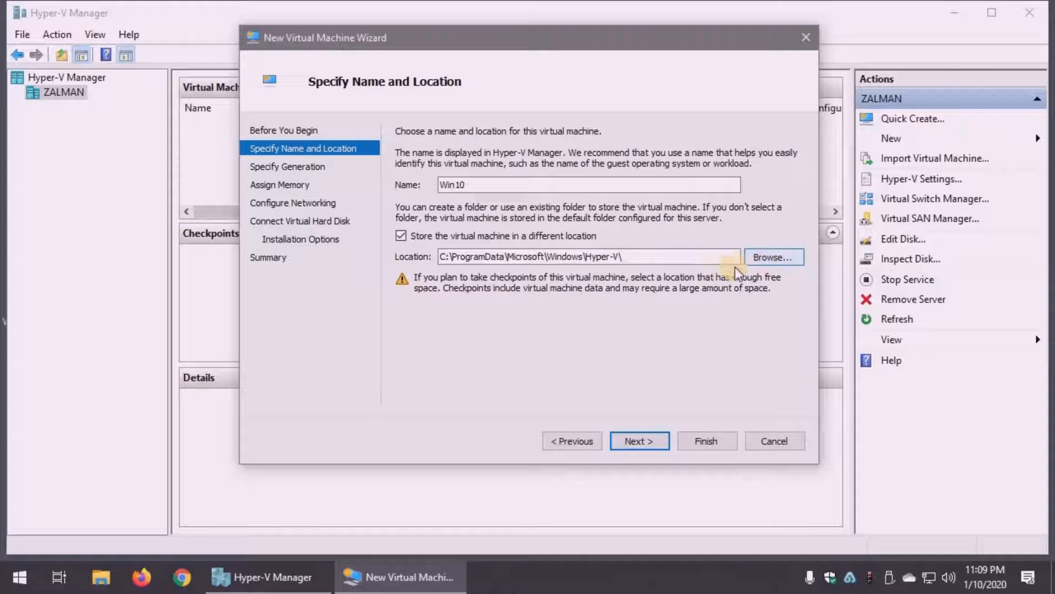
left_click(777, 255)
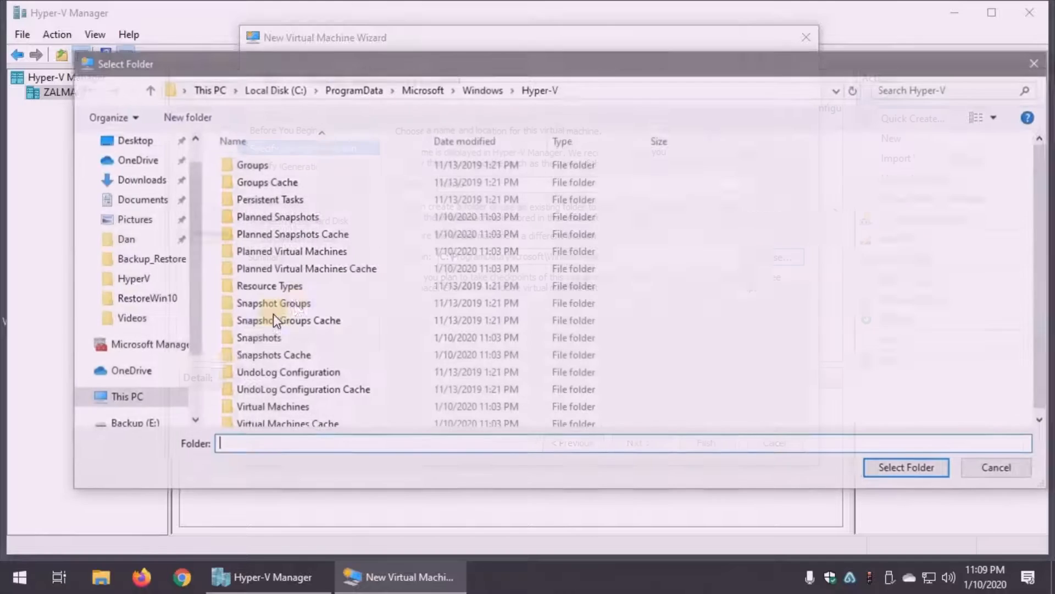
scroll(187, 391, "down", 2)
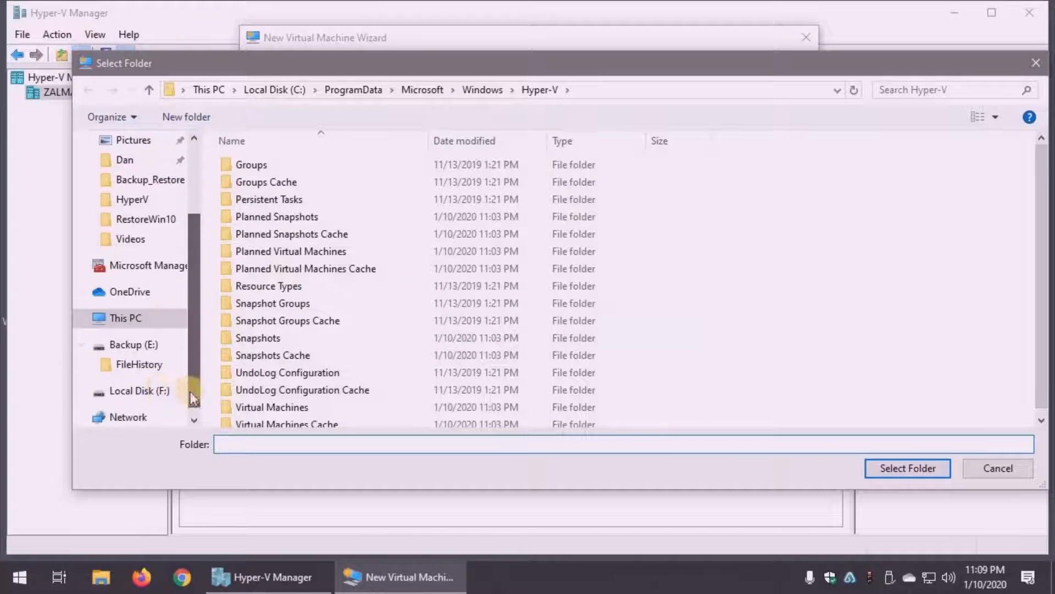
left_click(189, 392)
double_click(253, 231)
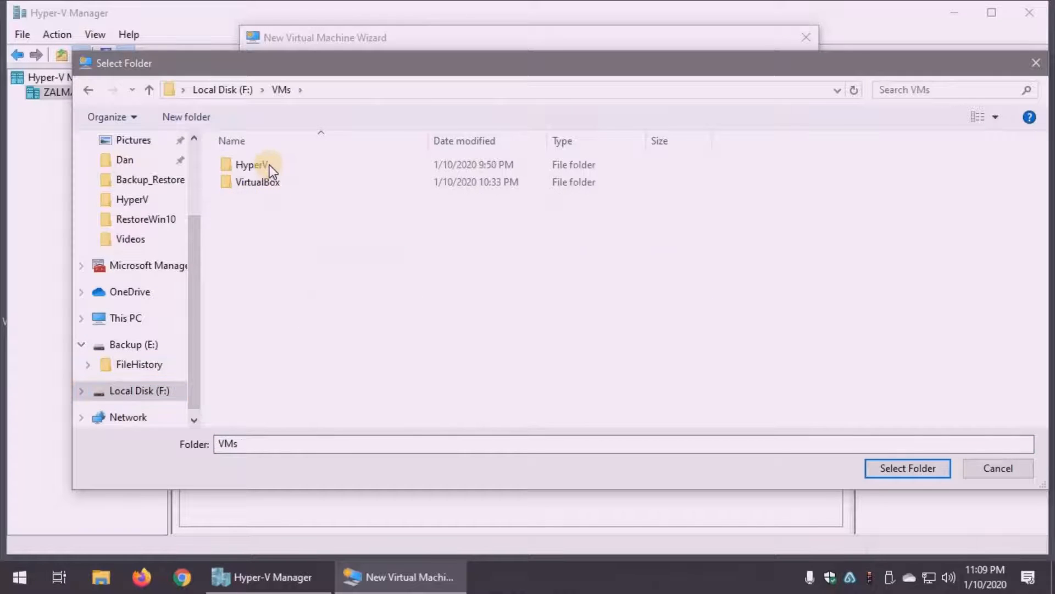
double_click(269, 165)
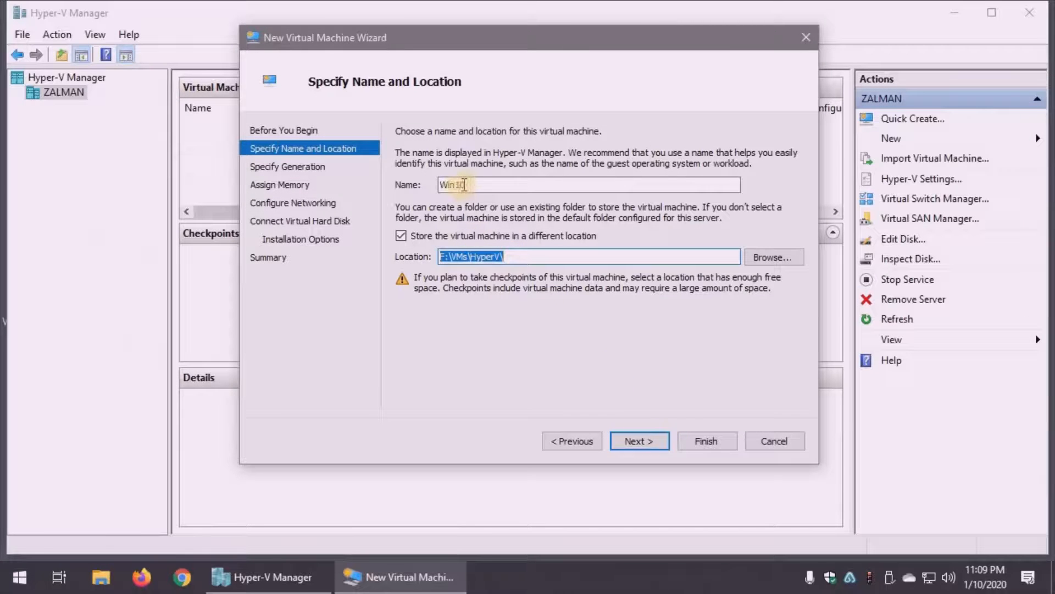
- Rename the virtual machine Windows10 and accept the default Generation 1
left_click(457, 186)
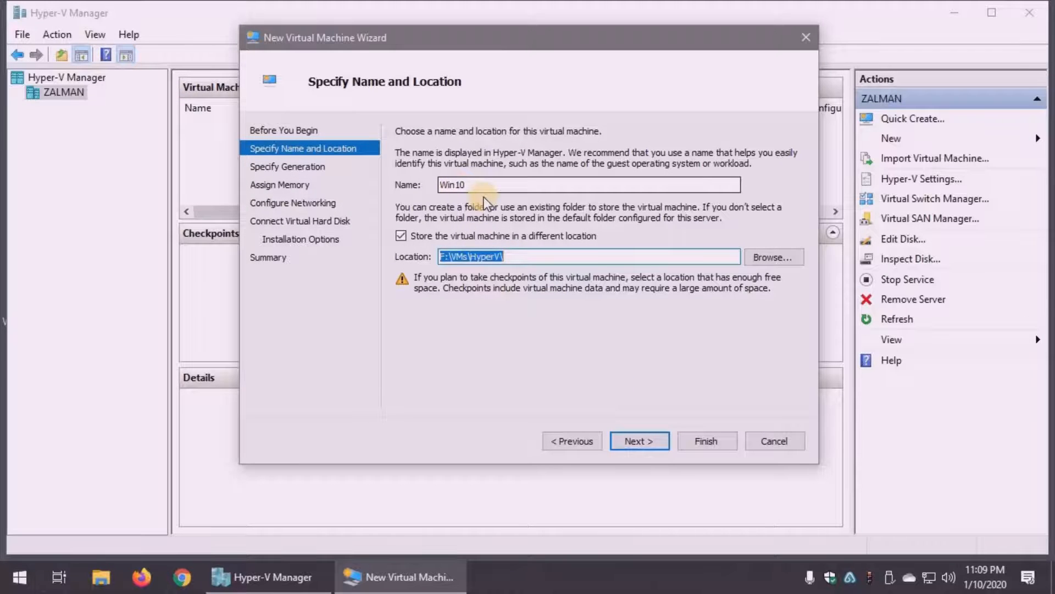
type("dows")
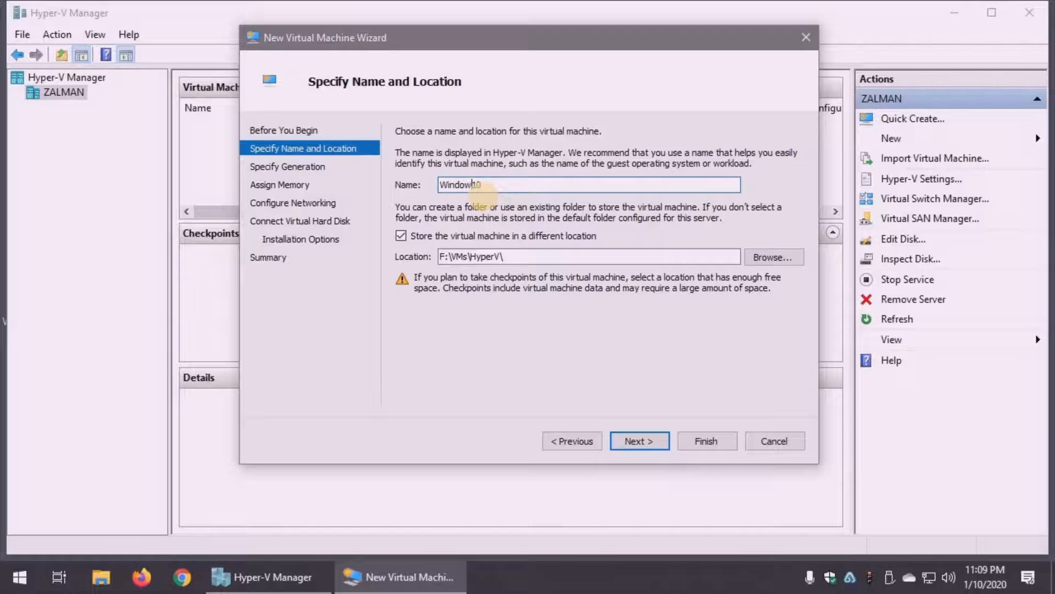
left_click(645, 441)
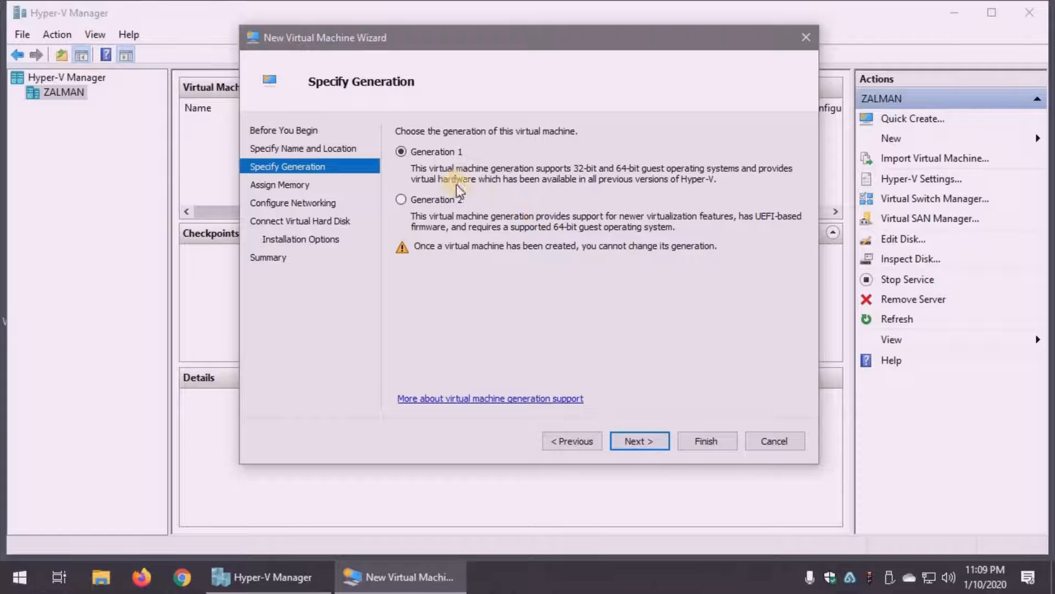
left_click(640, 440)
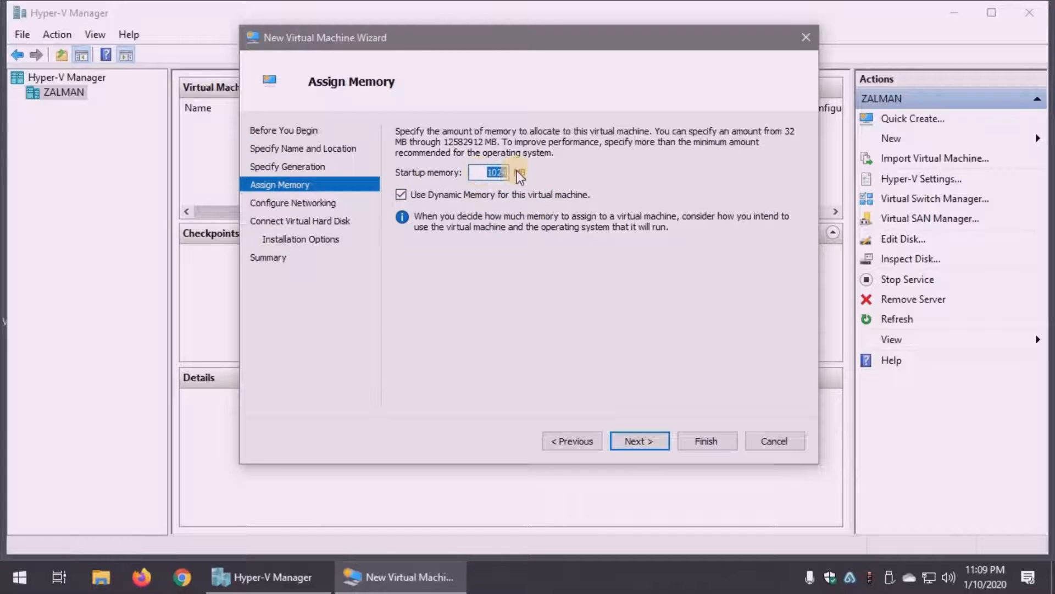
- Set the startup memory to 4096 MB and connect the network adapter to the Default Switch
type("4096")
left_click(652, 438)
left_click(566, 162)
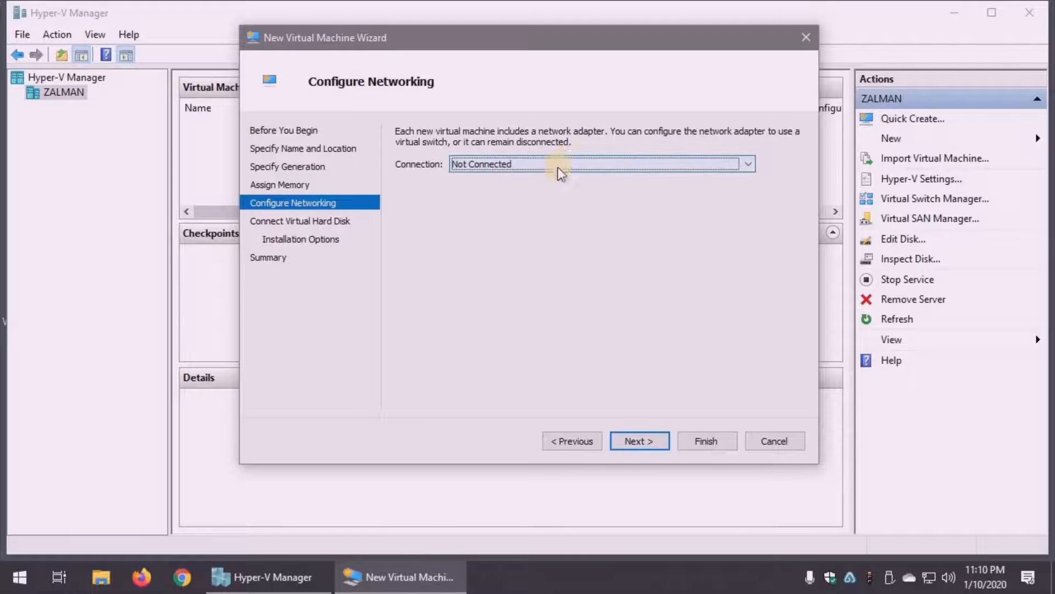
left_click(545, 189)
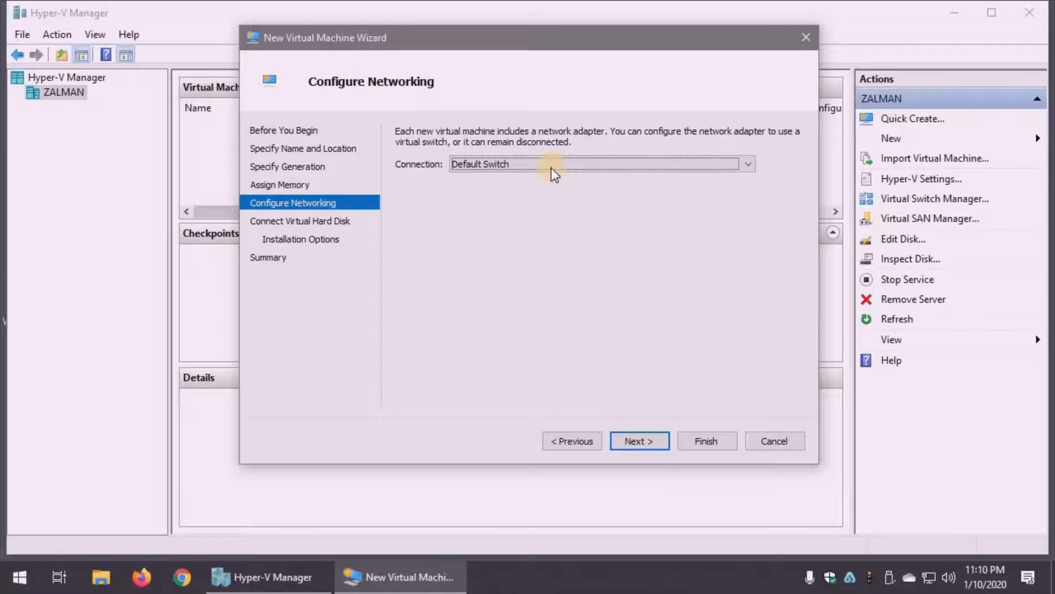
left_click(647, 439)
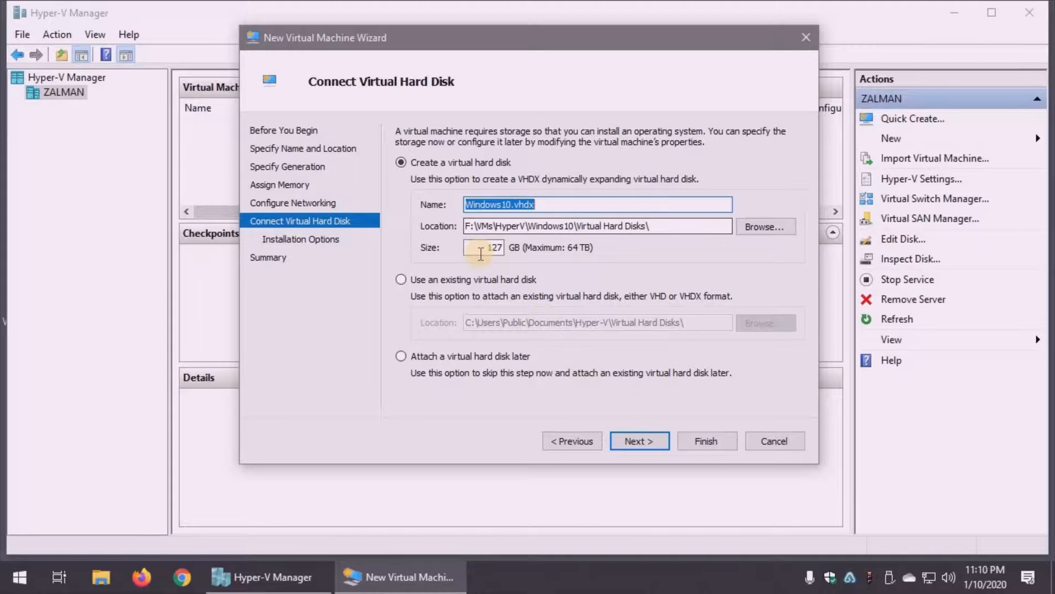
- Keep the default virtual hard disk, install the OS from the image file F:\Windows10.iso, and finish the wizard
left_click(566, 256)
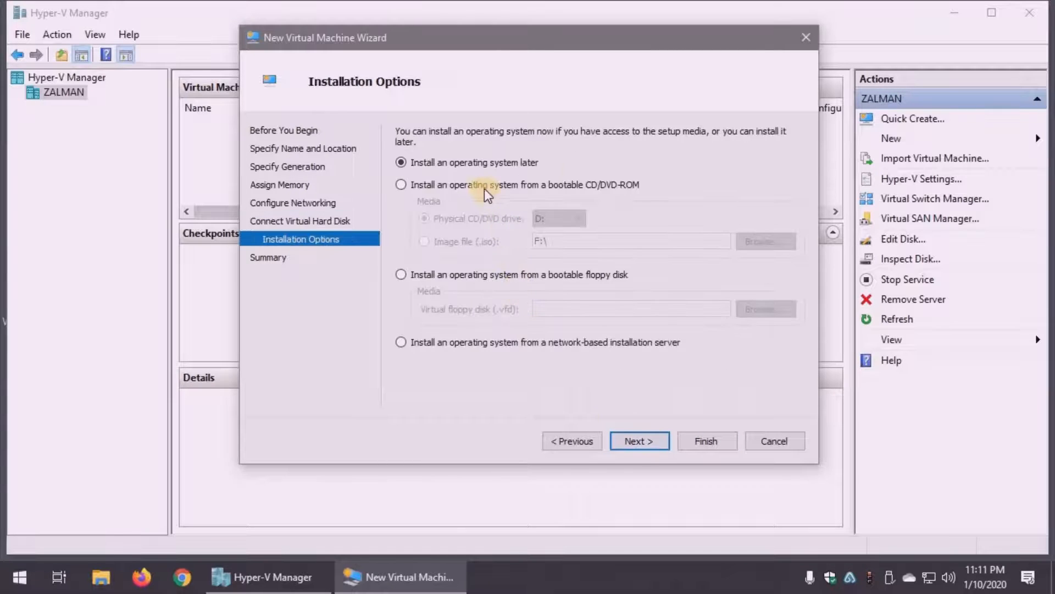
left_click(400, 184)
left_click(425, 243)
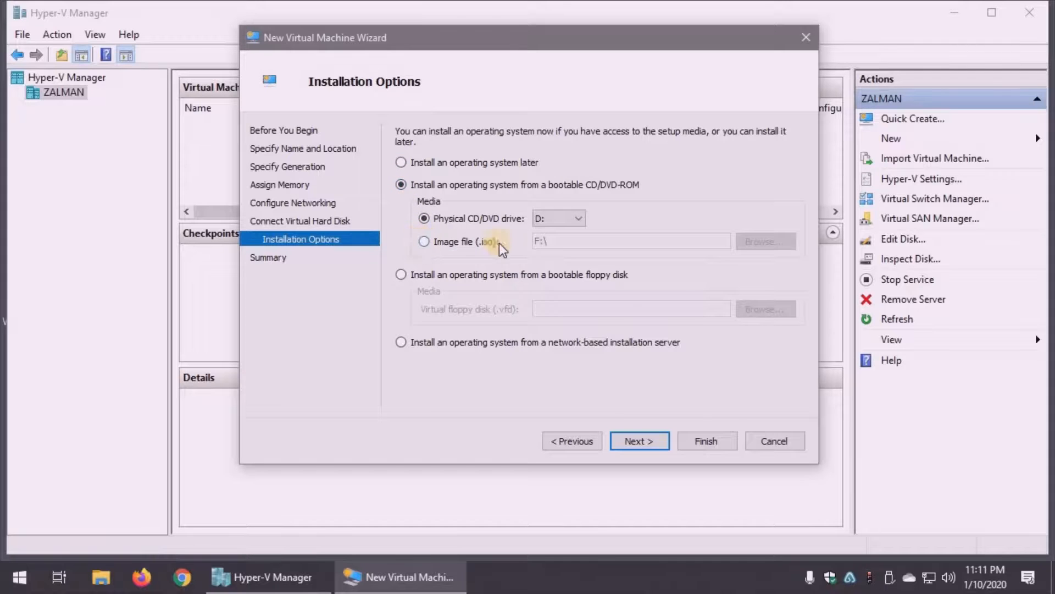
left_click(754, 242)
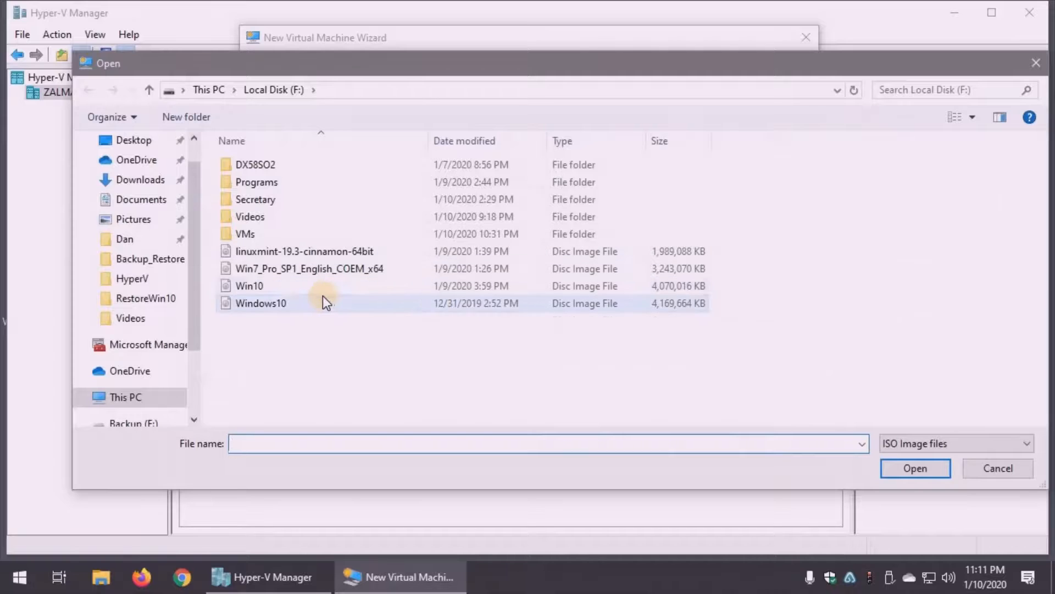
double_click(323, 299)
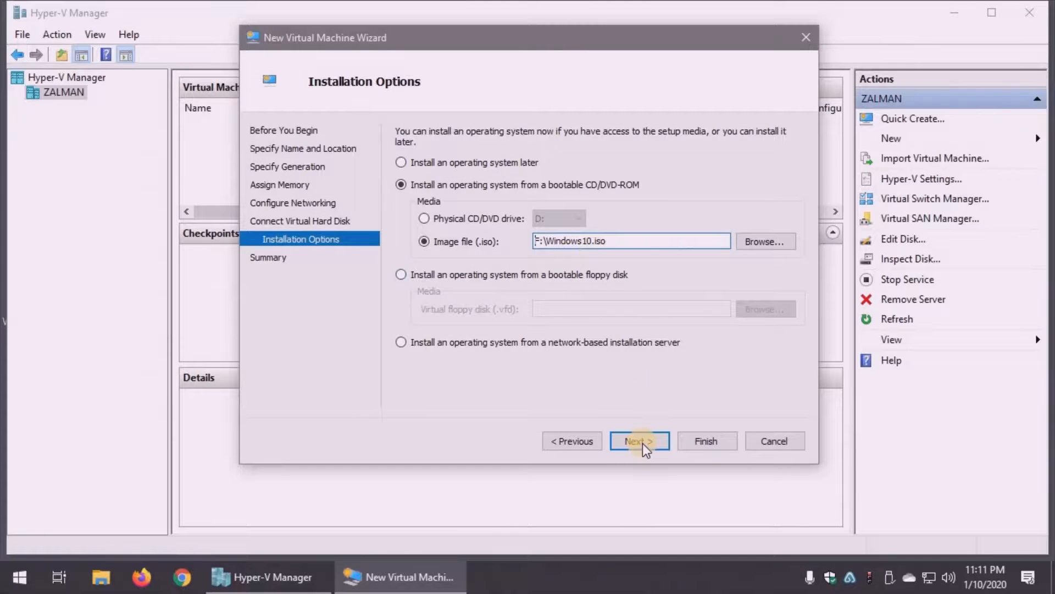
left_click(640, 441)
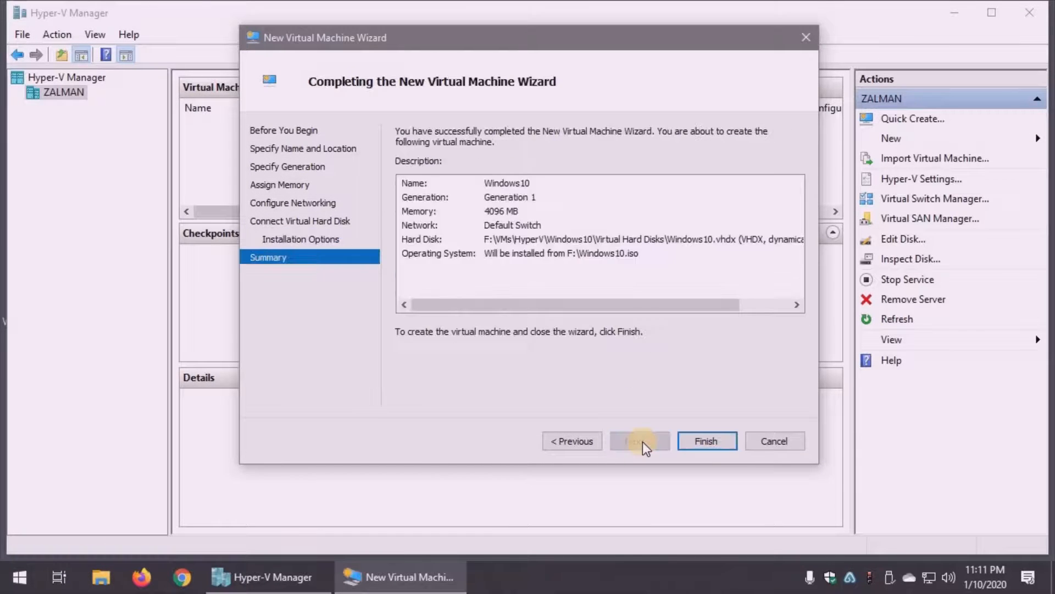
left_click(704, 440)
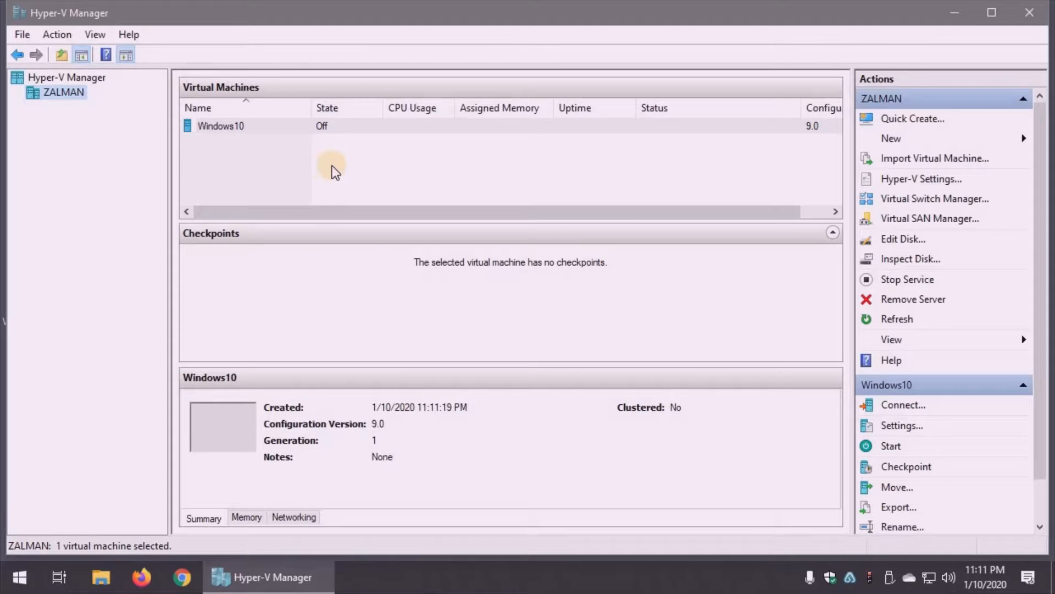
- Connect to the Windows10 virtual machine and start it so it boots into Windows Setup
left_click(238, 130)
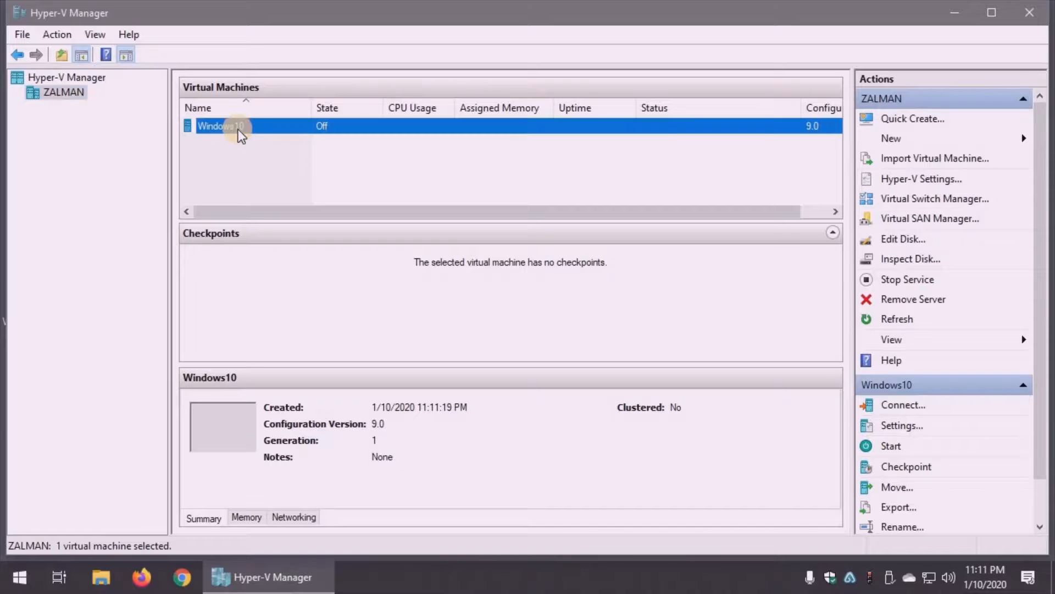
double_click(239, 130)
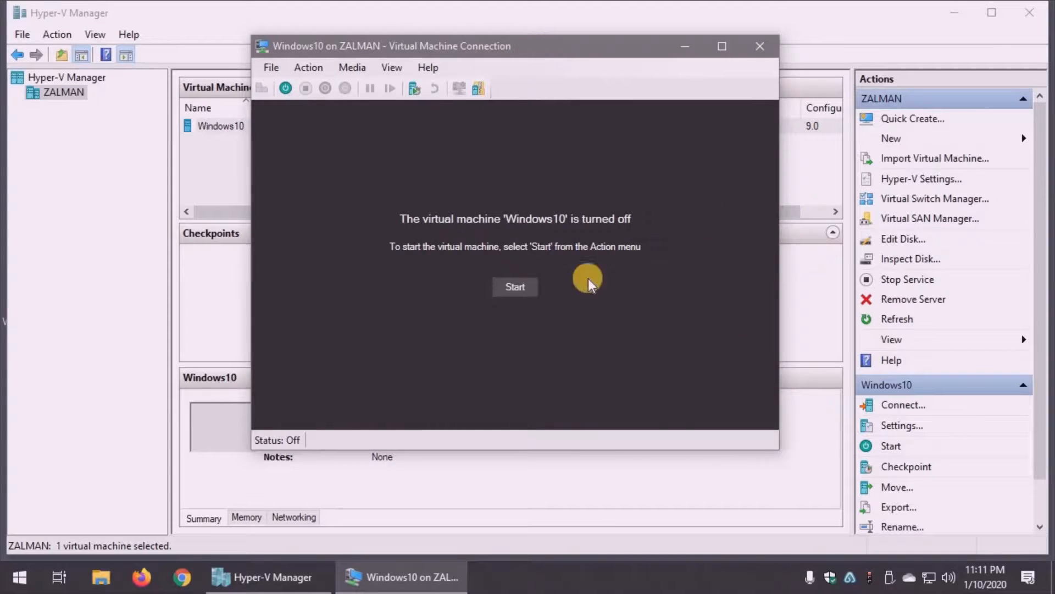
left_click(282, 91)
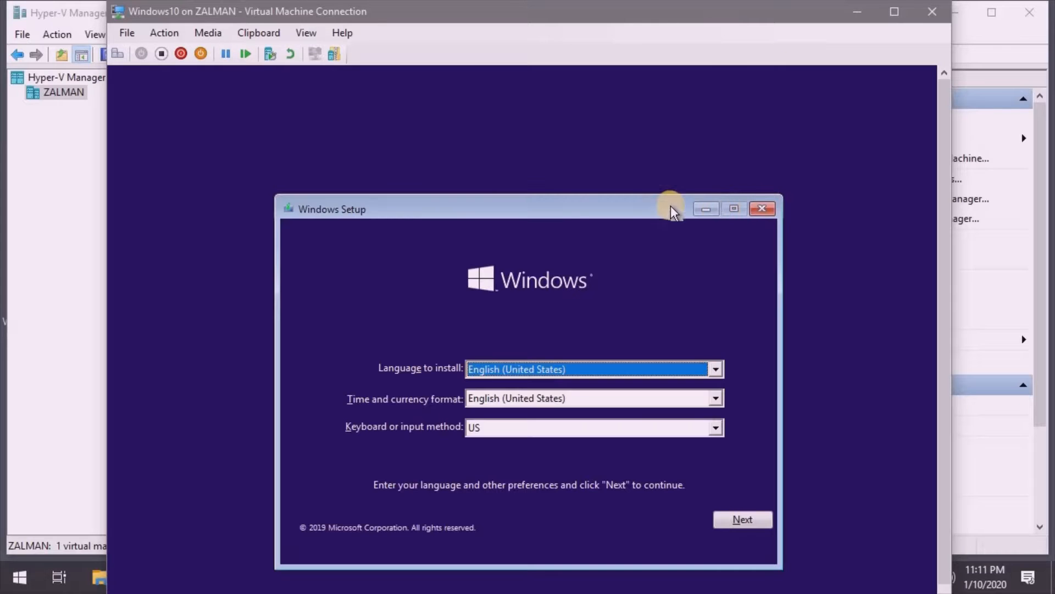
left_click_drag(625, 206, 629, 130)
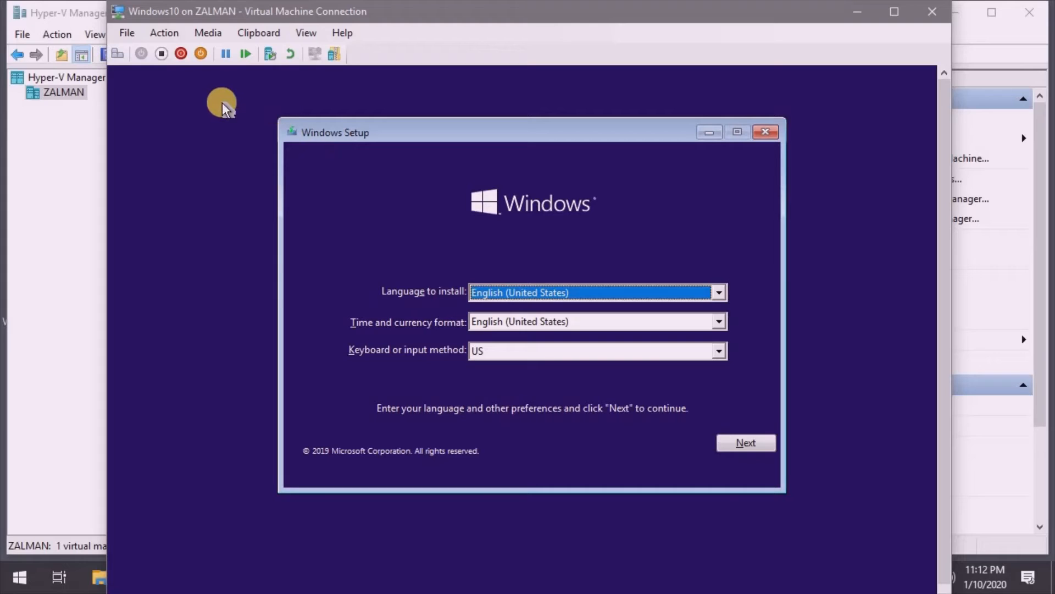
- Turn off the Windows10 virtual machine and close its connection window
left_click(160, 53)
left_click(566, 334)
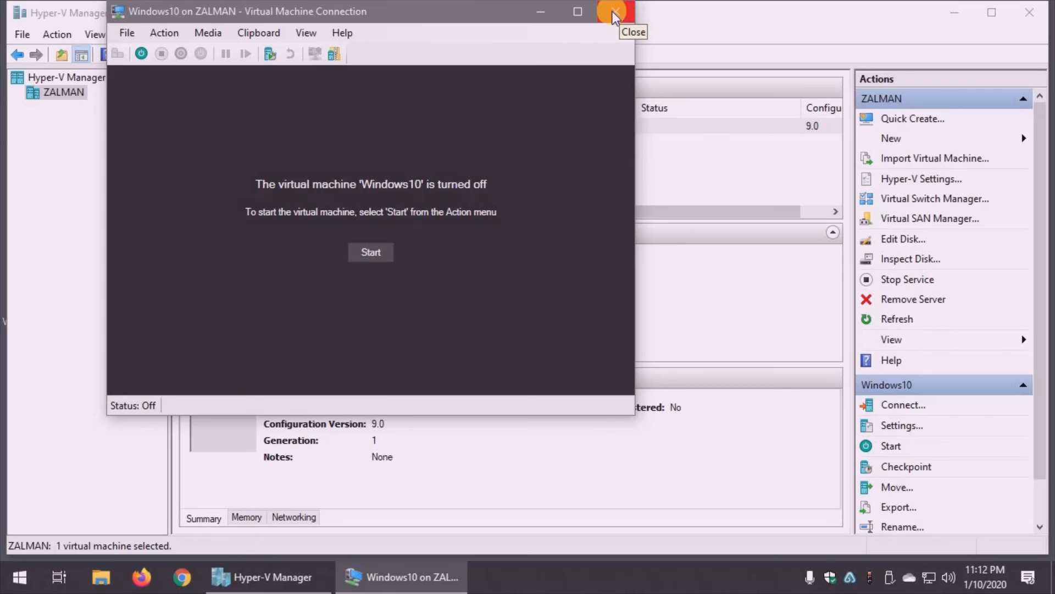
left_click(617, 12)
left_click(1030, 13)
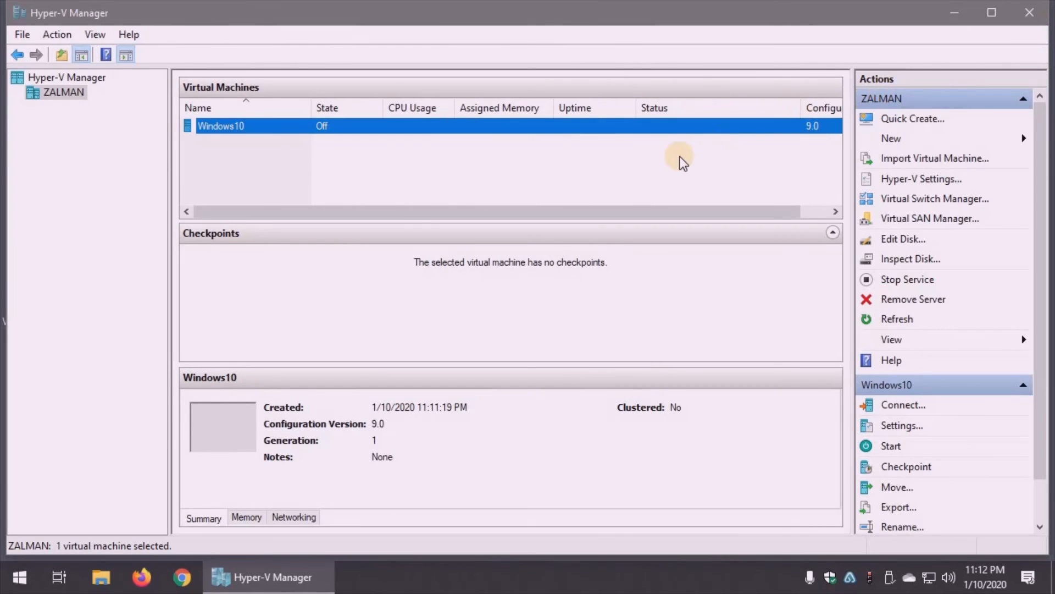